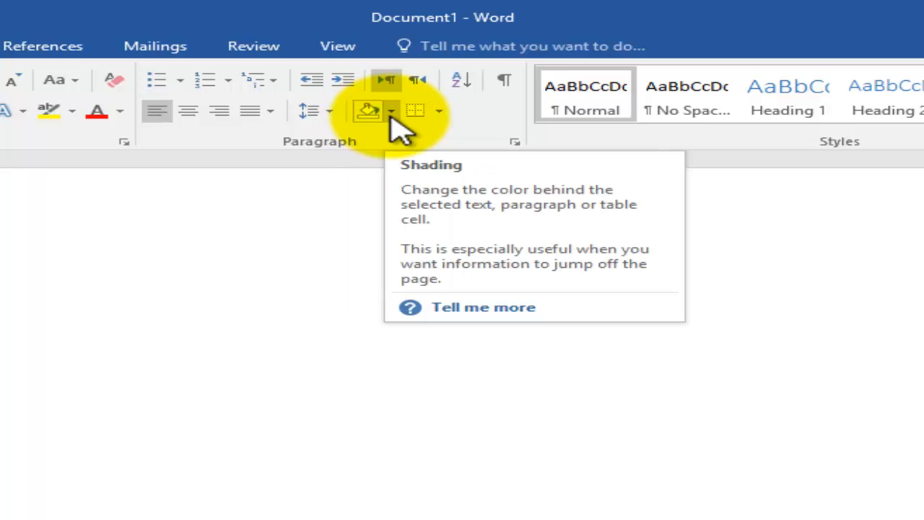
click(390, 112)
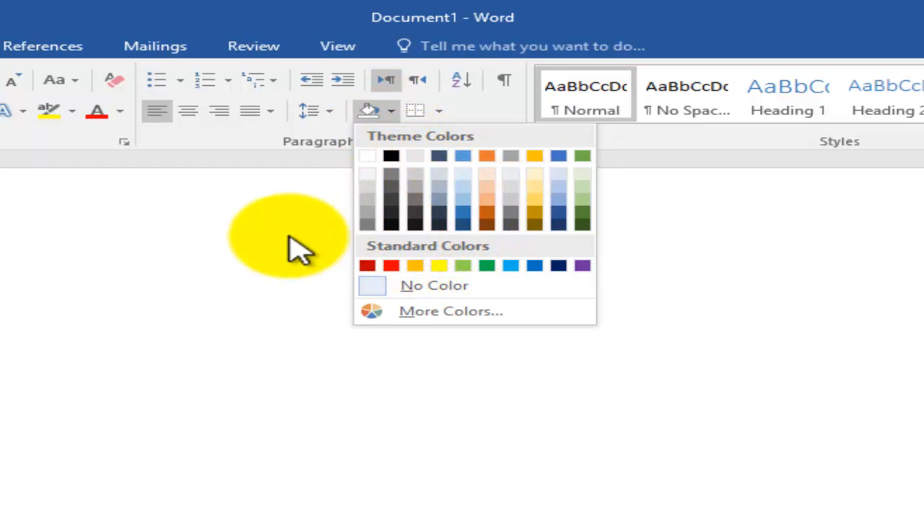
click(684, 132)
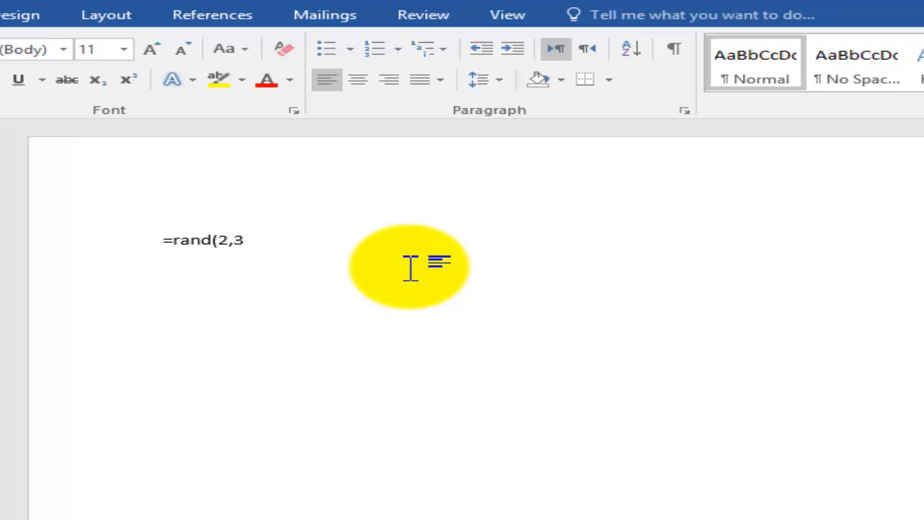
- Generate two sample paragraphs of three sentences each with =rand(2,3)
key(Return)
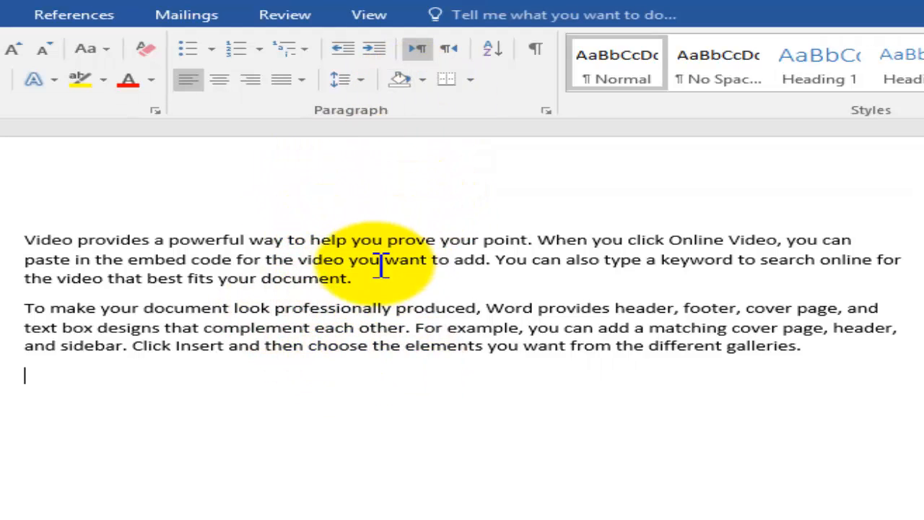
- Shade the whole first paragraph with the standard green color
drag(352, 278, 6, 240)
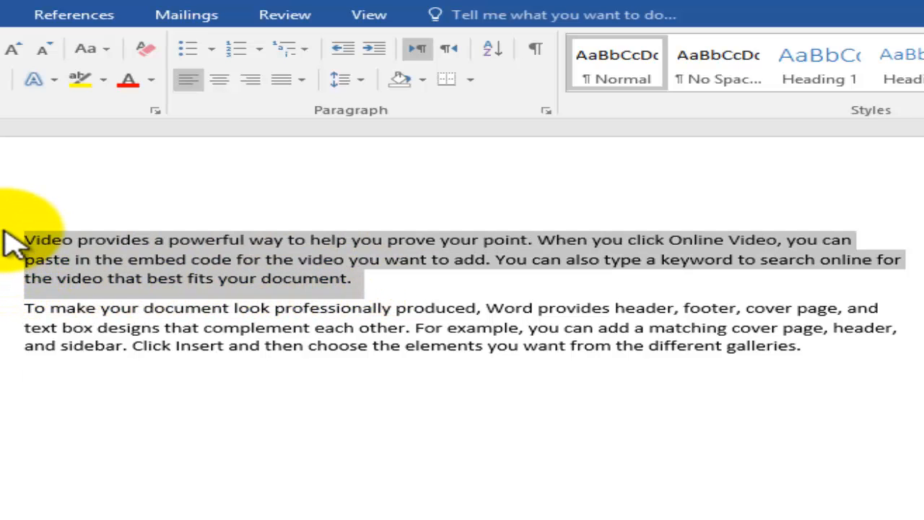
click(5, 232)
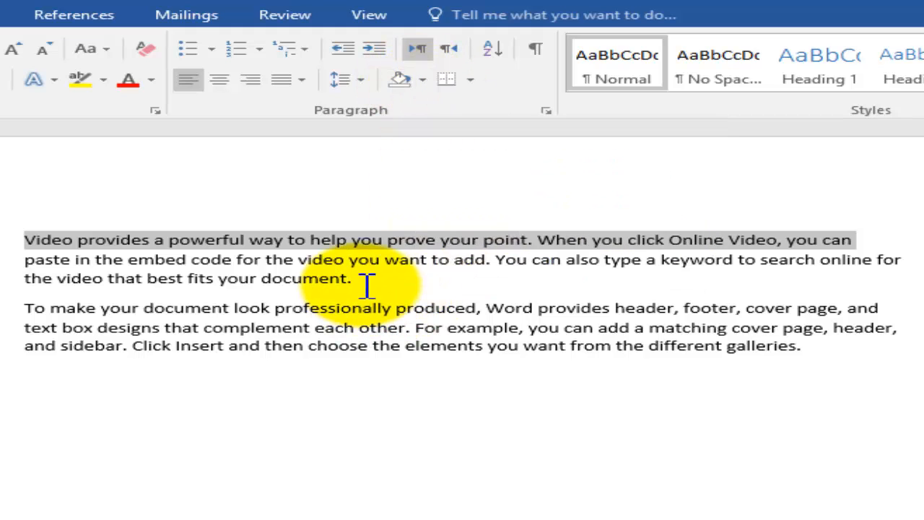
drag(366, 280, 25, 221)
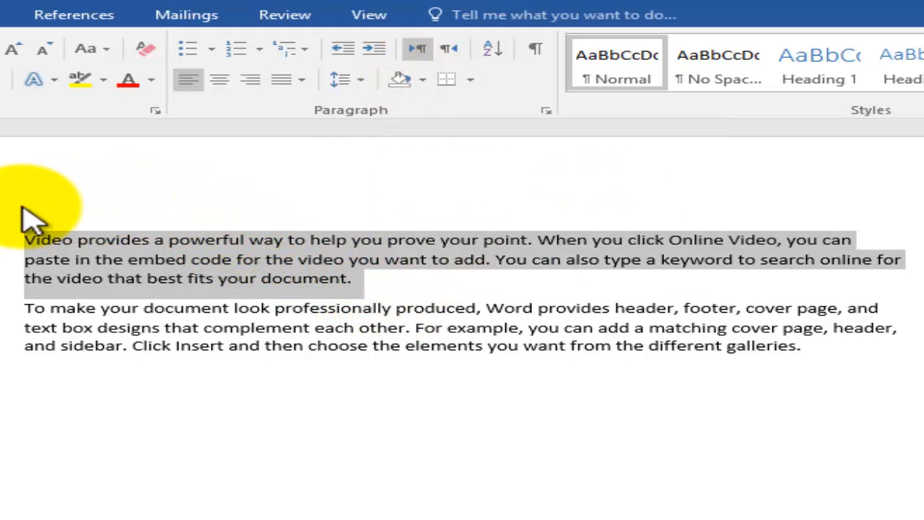
click(423, 78)
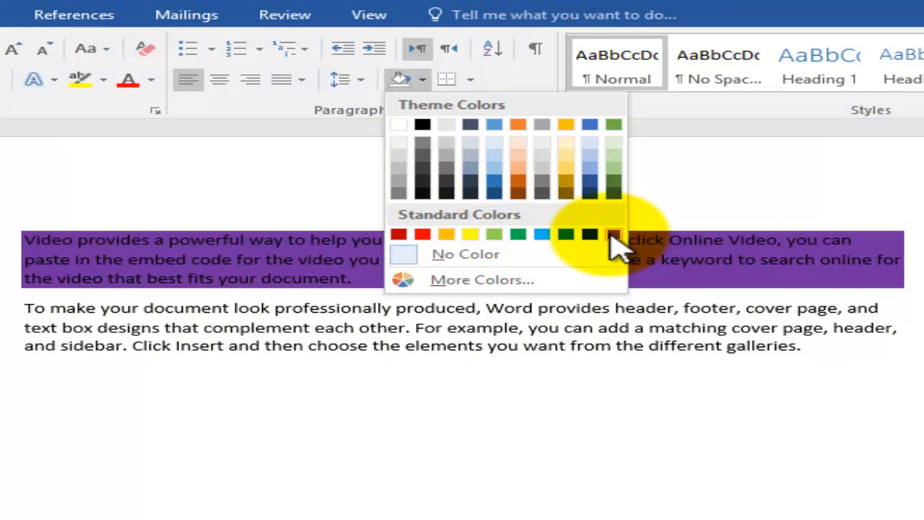
click(523, 235)
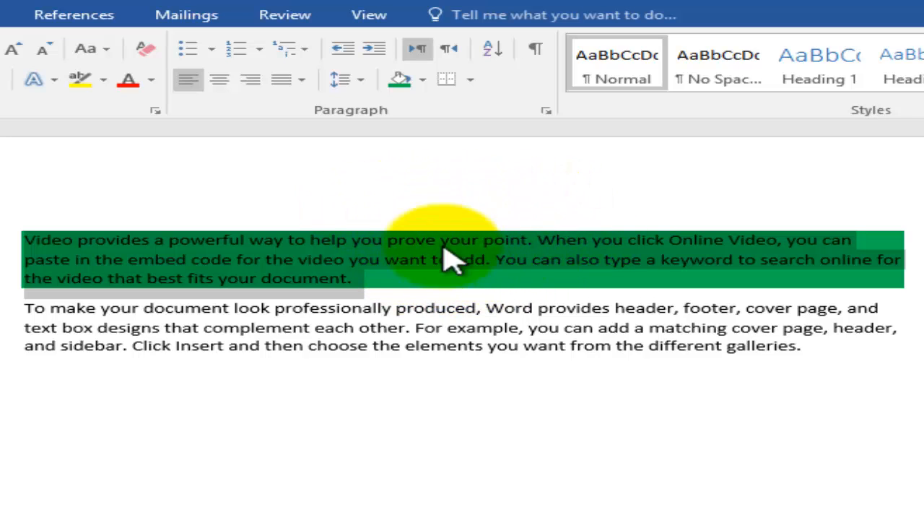
click(397, 285)
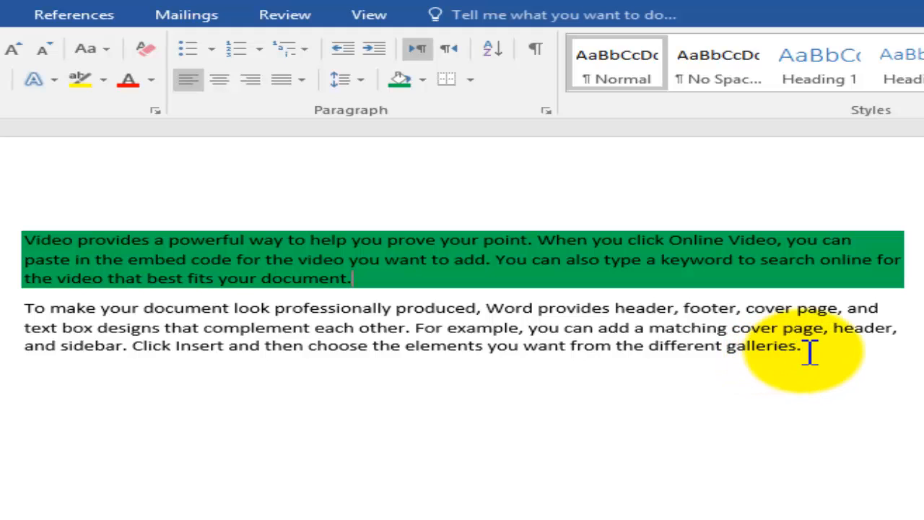
- Shade the second paragraph with the standard color Purple
drag(810, 352, 23, 318)
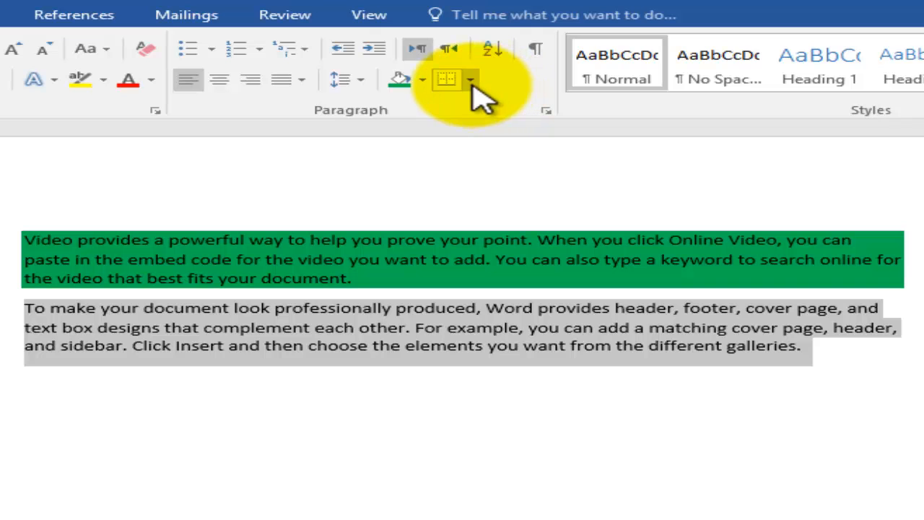
click(422, 79)
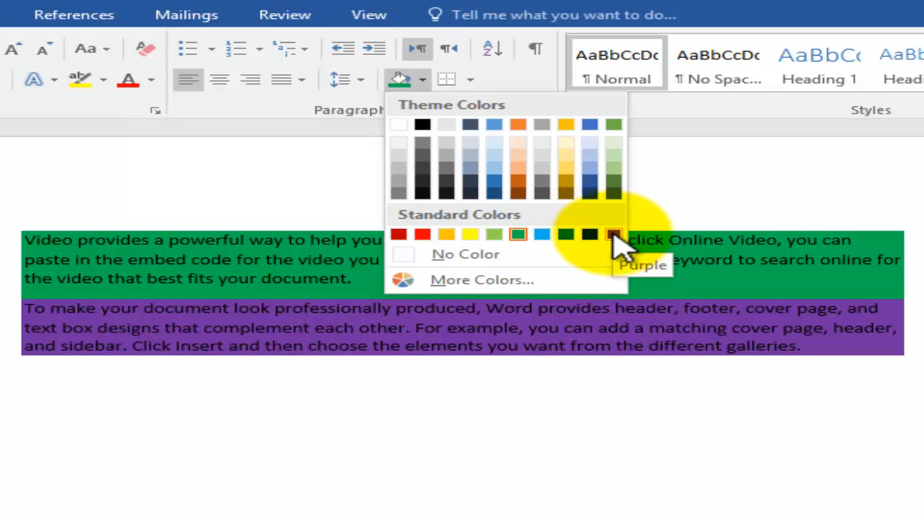
click(614, 237)
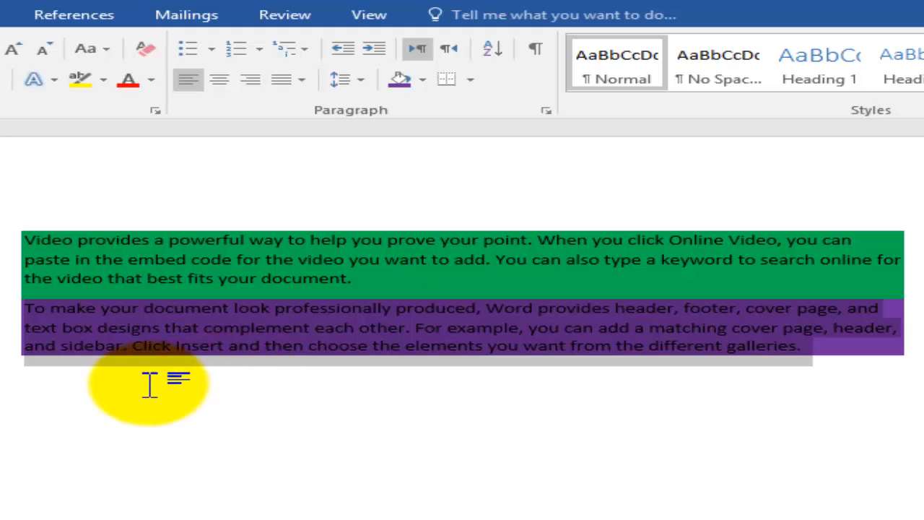
click(423, 414)
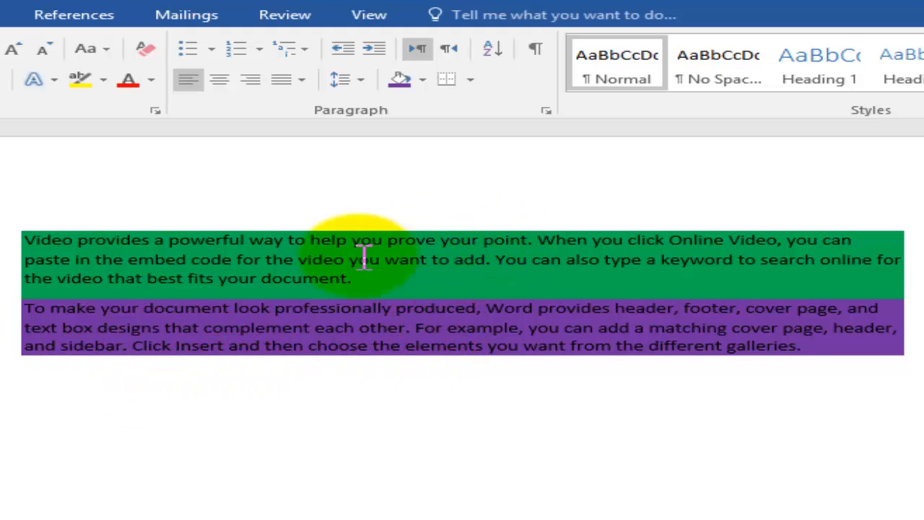
click(422, 79)
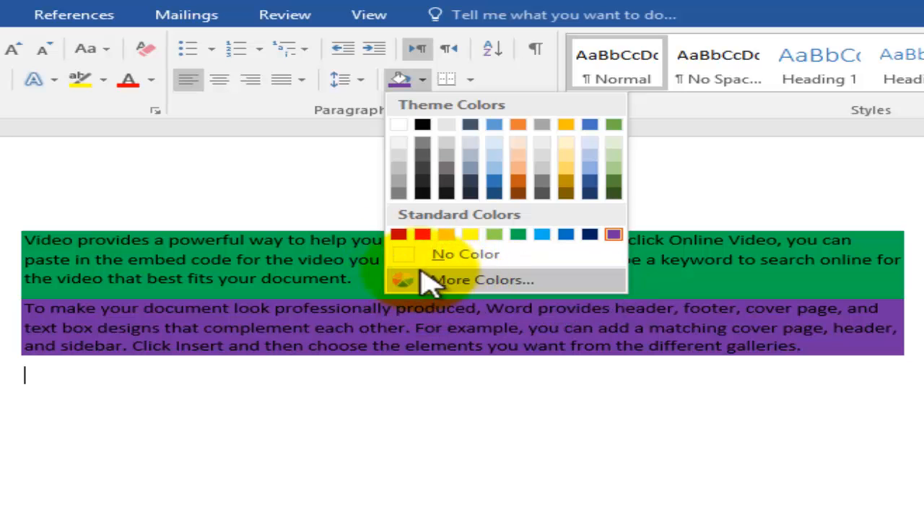
click(699, 186)
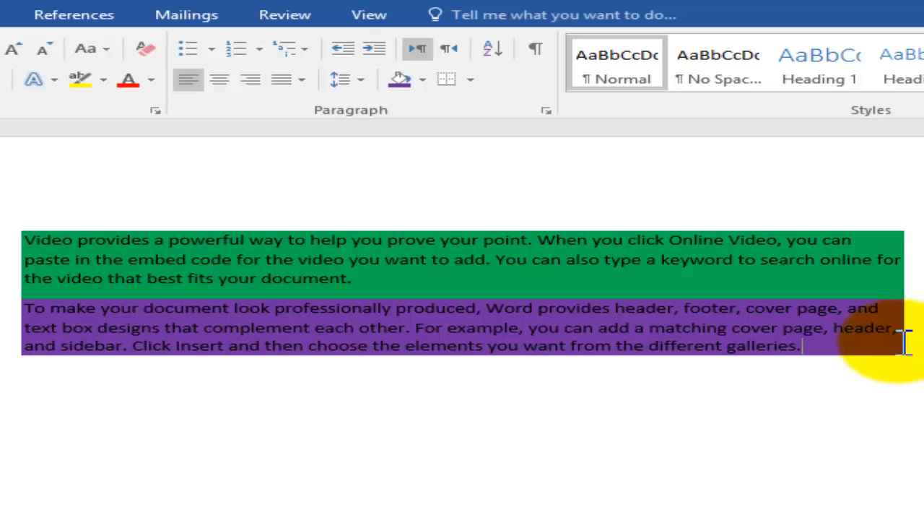
- Apply a Bottom Border to the two shaded paragraphs selected together
drag(903, 339, 14, 196)
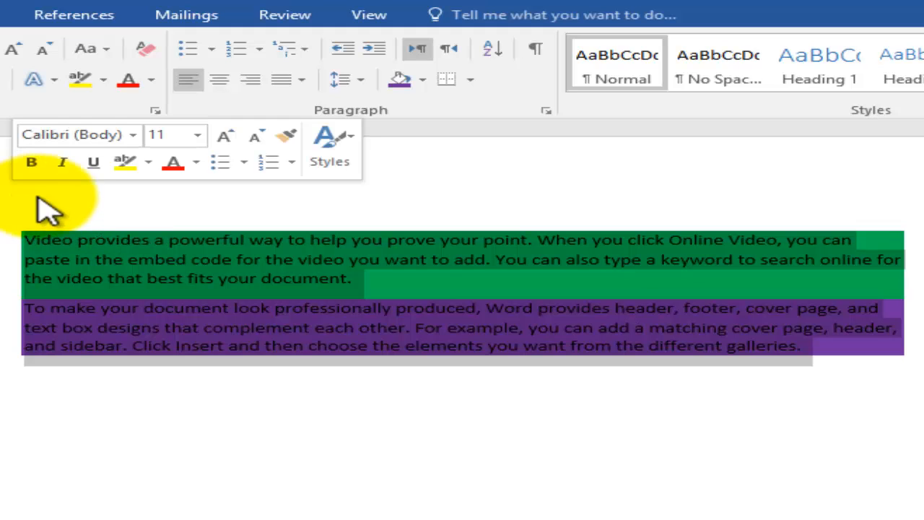
click(470, 80)
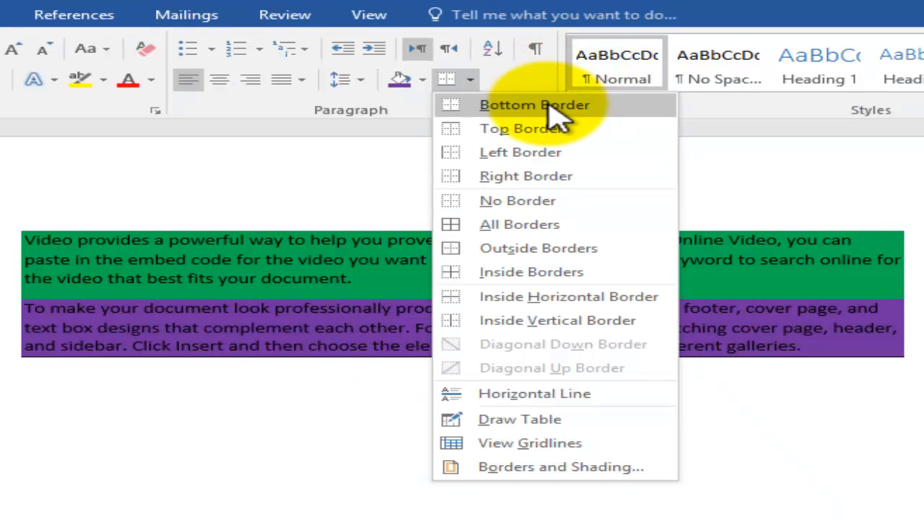
click(548, 108)
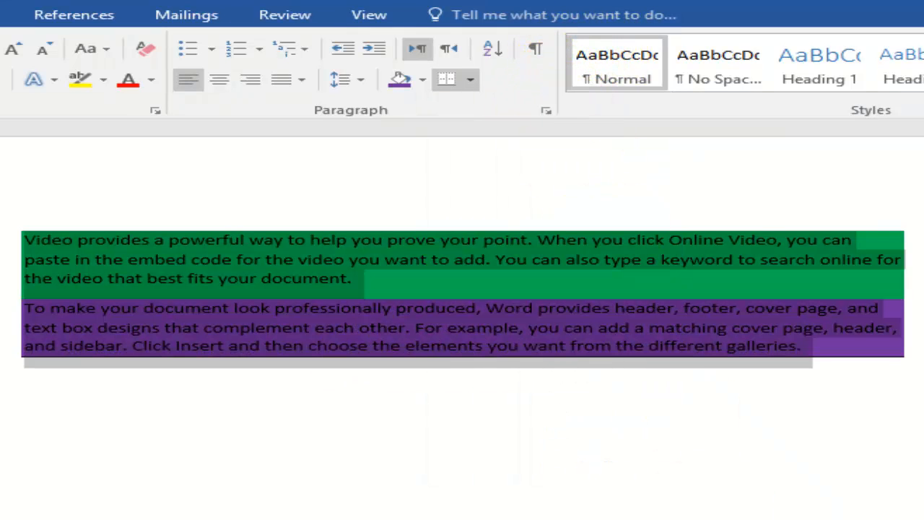
click(680, 407)
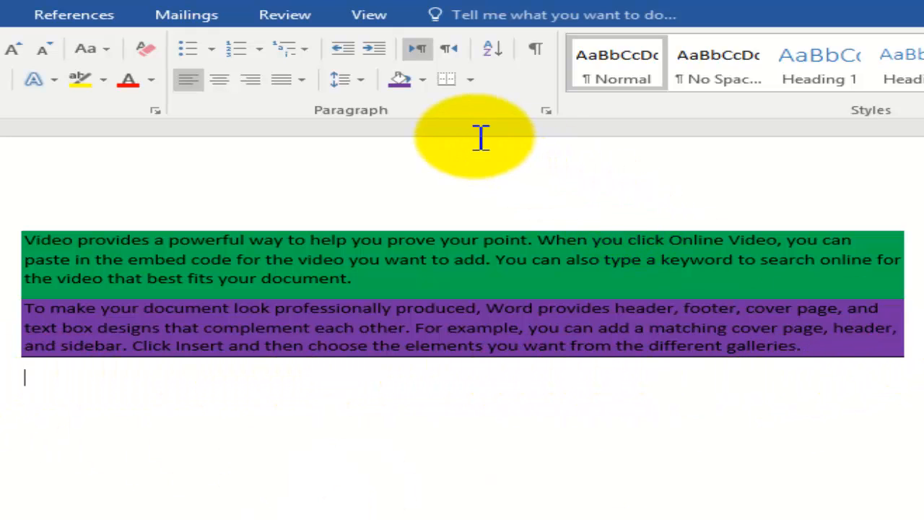
- Add a Top Border to the empty paragraph below the shaded text
click(469, 80)
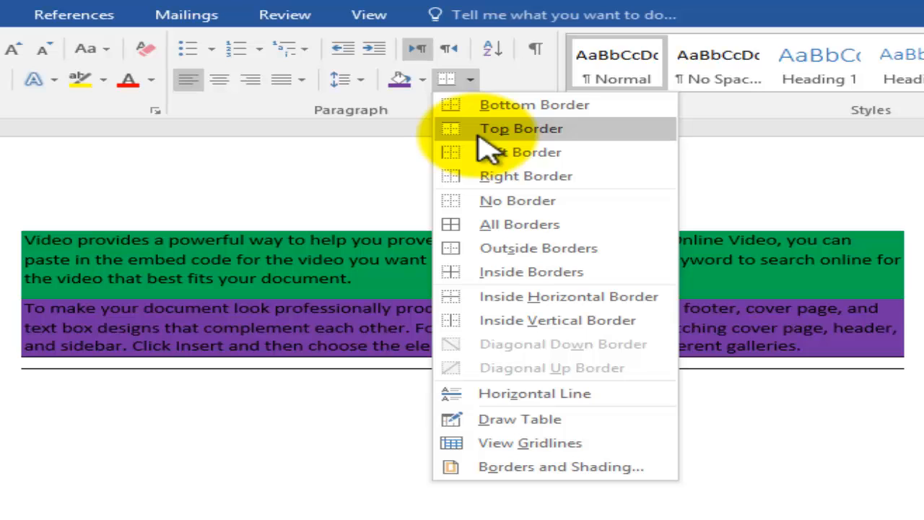
click(479, 136)
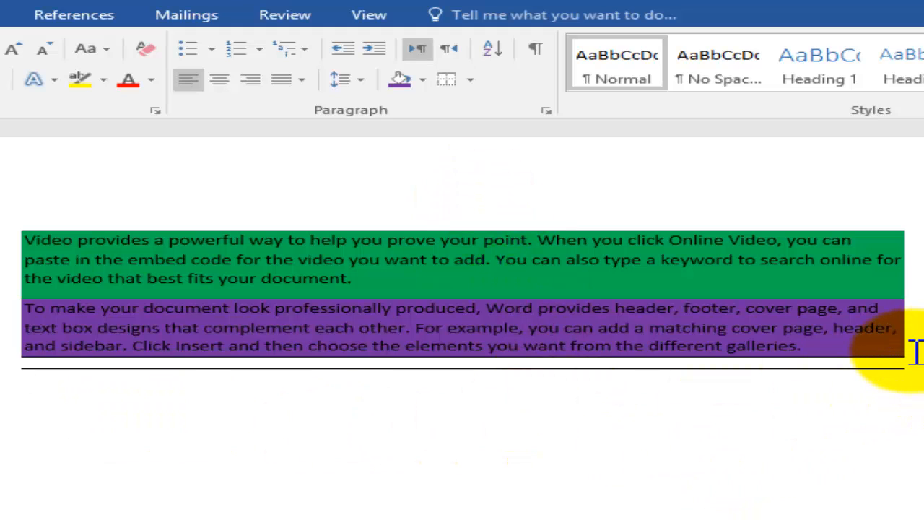
- Select both shaded paragraphs and apply a Top Border to them
drag(889, 342, 877, 311)
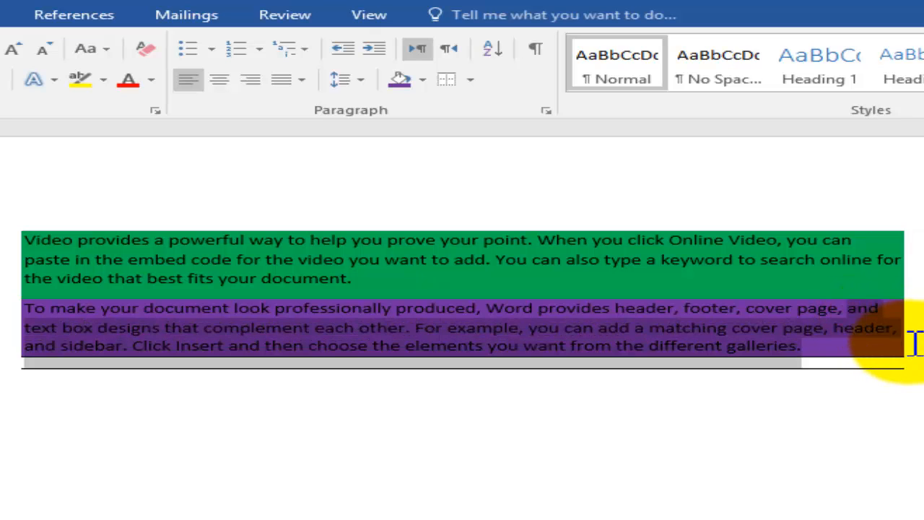
drag(913, 342, 14, 217)
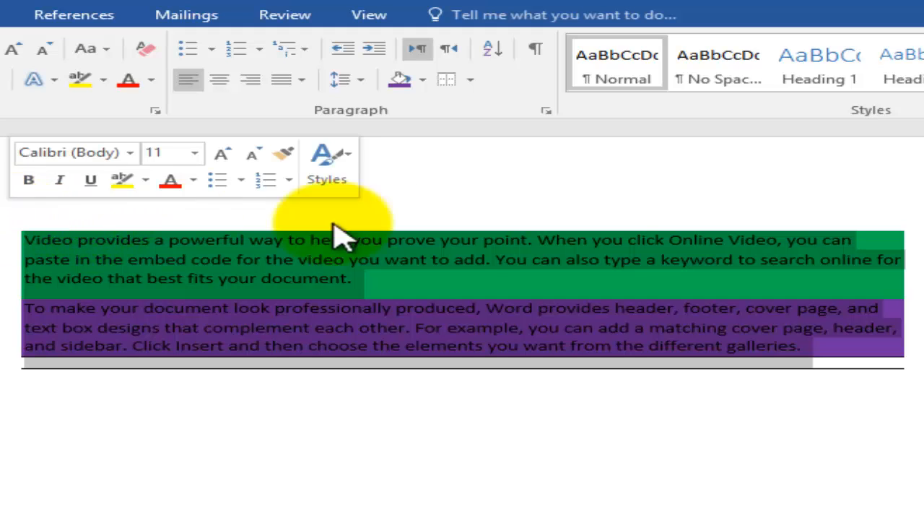
click(470, 81)
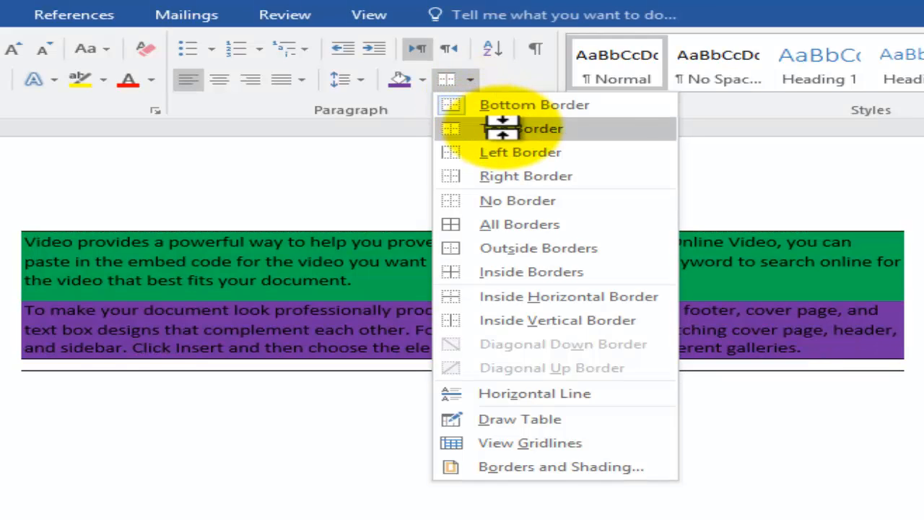
click(503, 128)
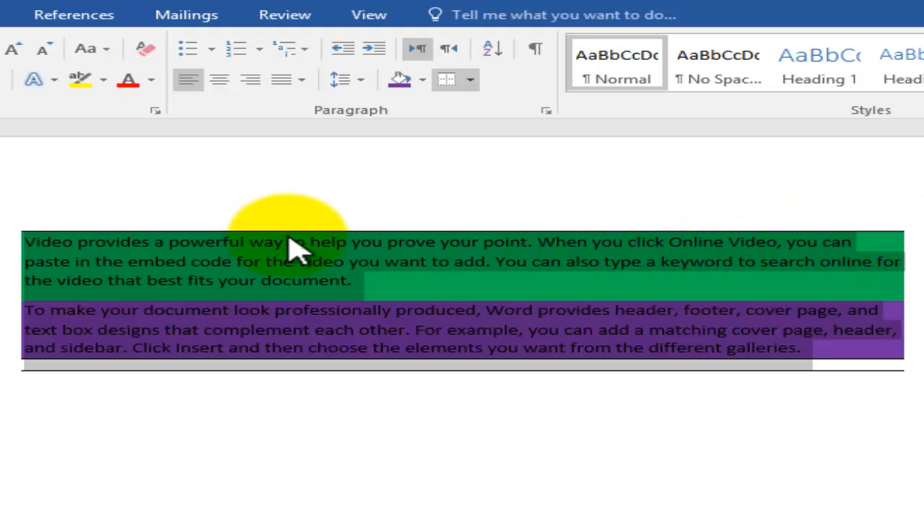
click(902, 267)
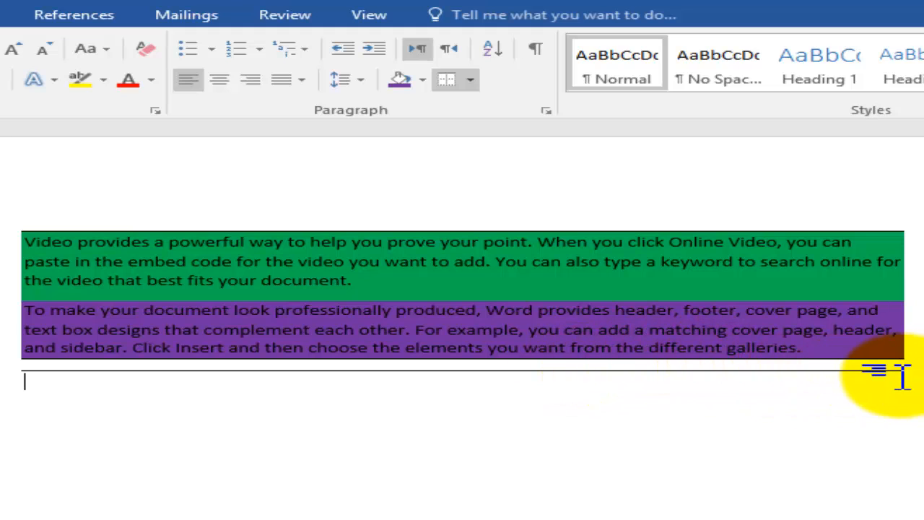
- Remove the border from the empty paragraph below the shaded text with No Border
drag(880, 377, 462, 380)
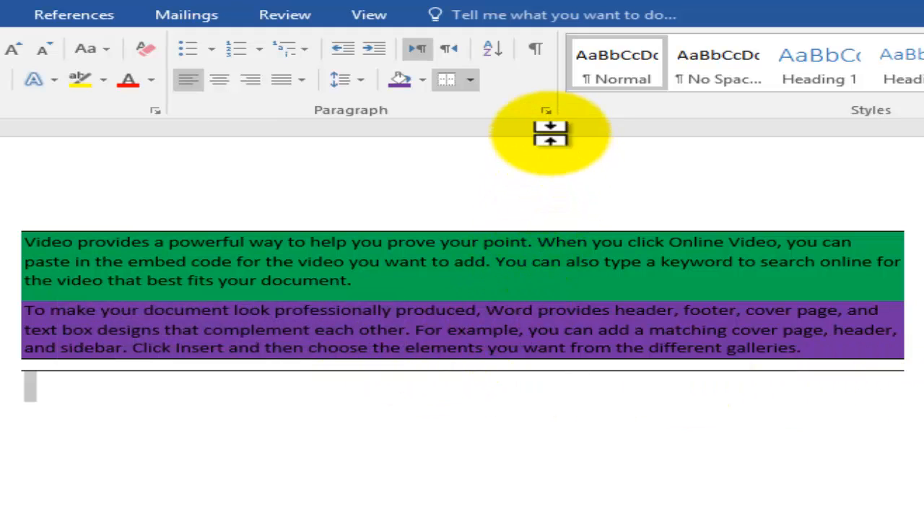
click(471, 80)
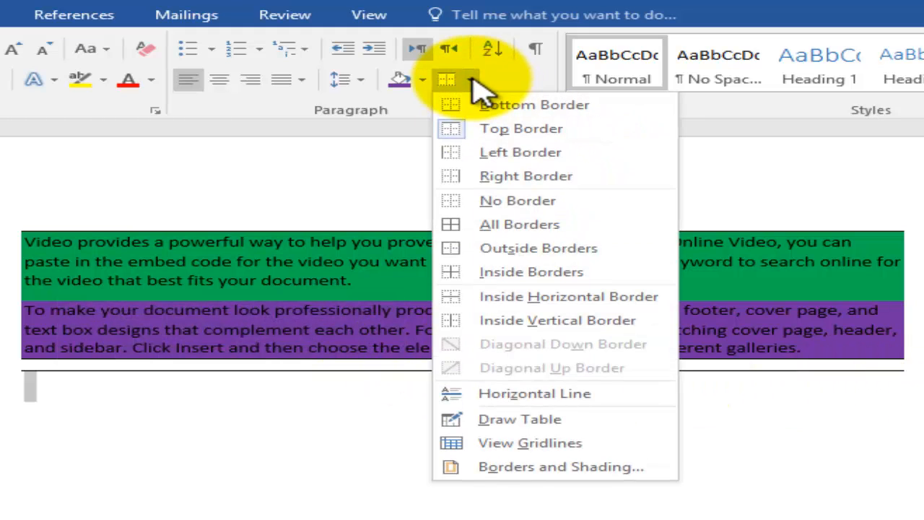
click(517, 201)
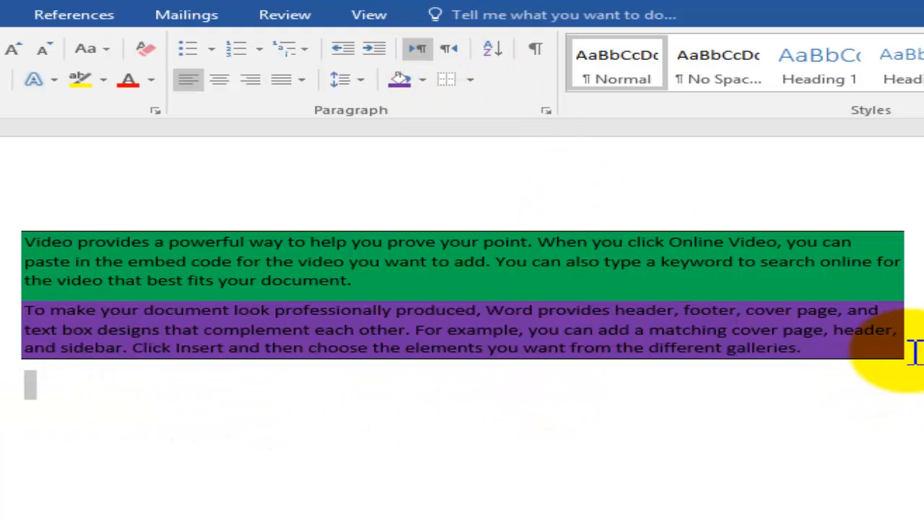
- Apply All Borders to the green and purple paragraphs
drag(914, 354, 32, 216)
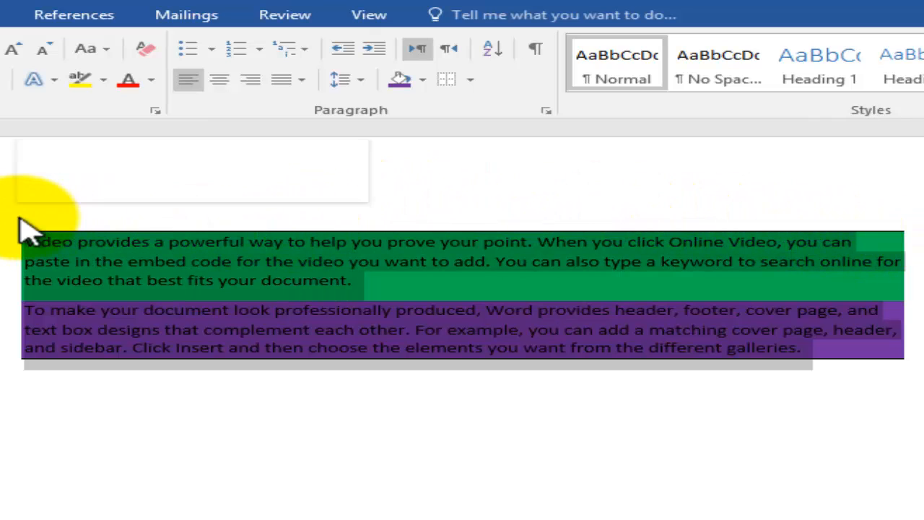
click(469, 81)
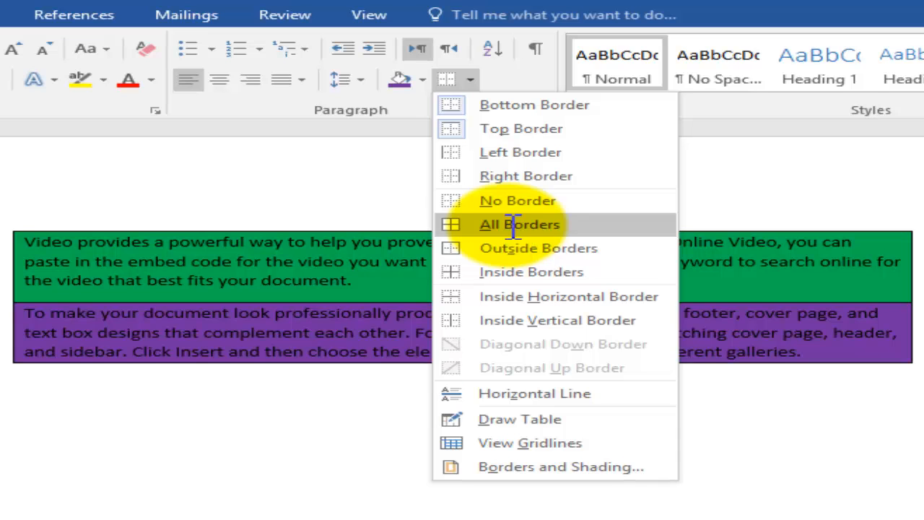
click(512, 224)
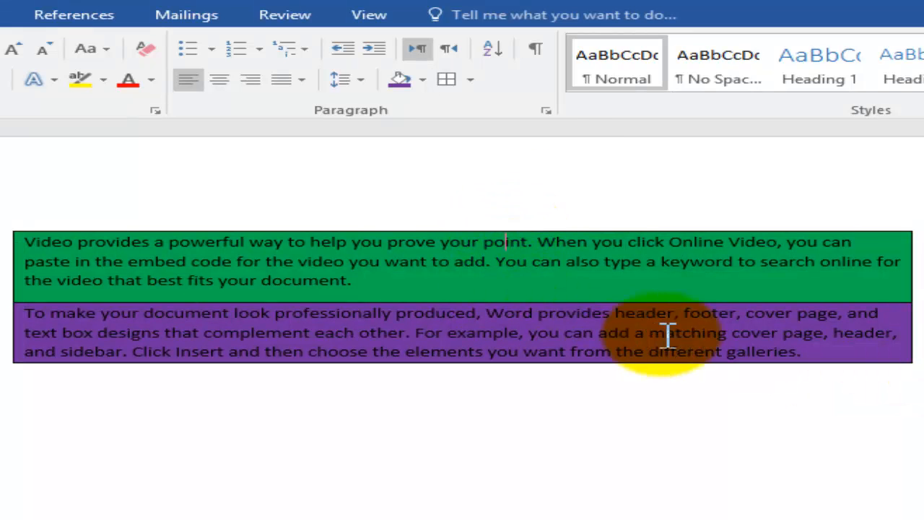
click(513, 440)
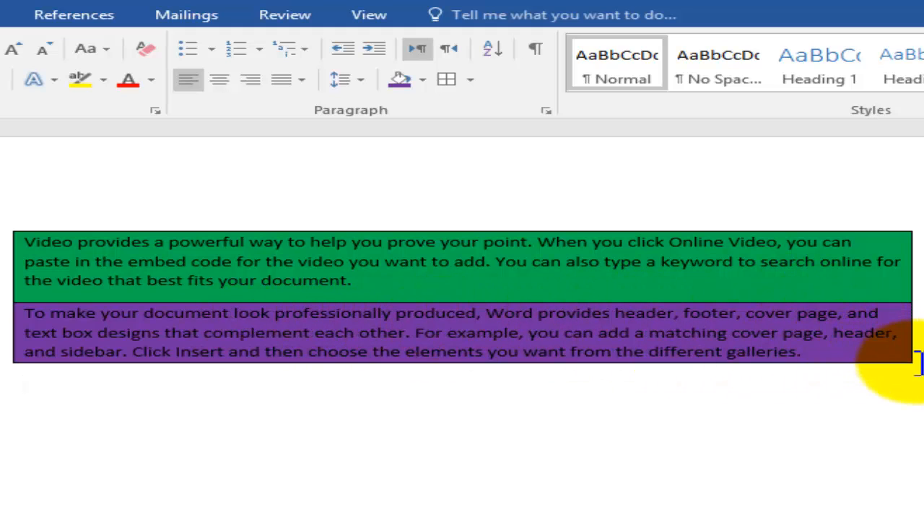
- Select both shaded paragraphs and choose a Box border with a 3 pt thick-and-thin double line in the Borders and Shading settings
drag(905, 359, 4, 186)
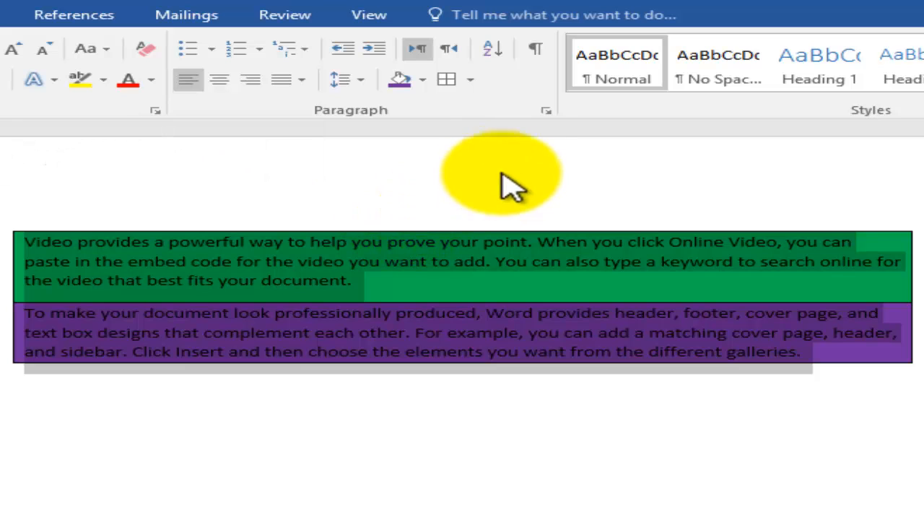
click(471, 80)
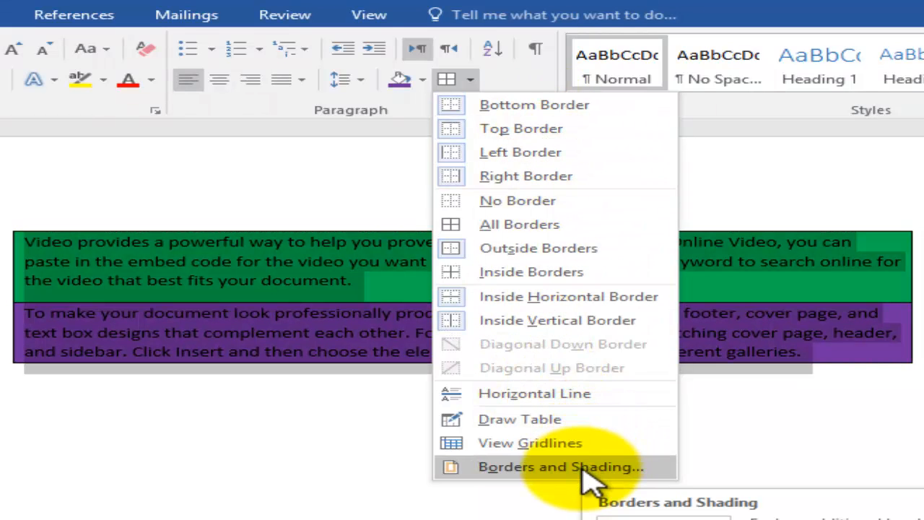
click(583, 467)
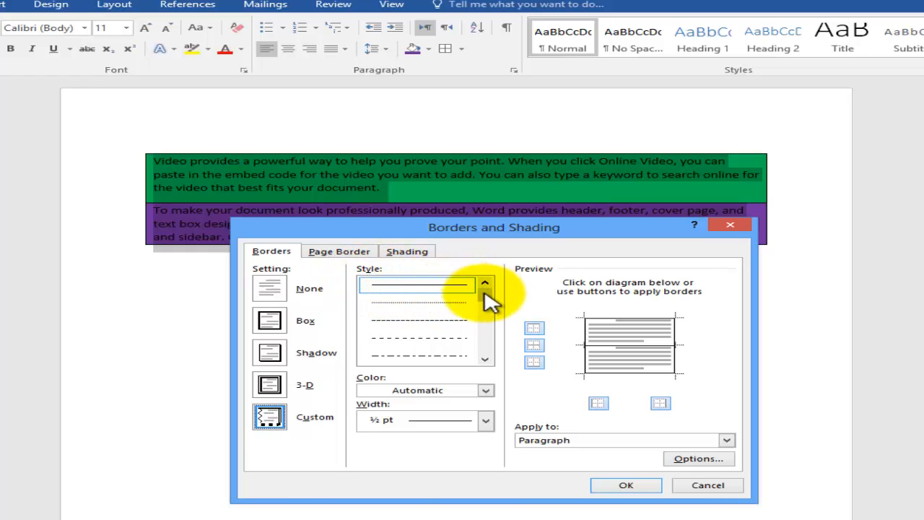
click(485, 359)
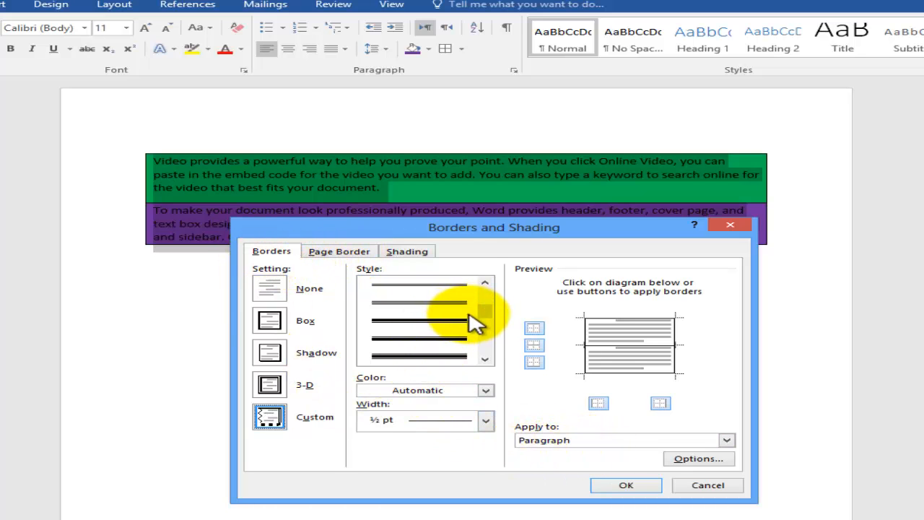
scroll(489, 310, up, 4)
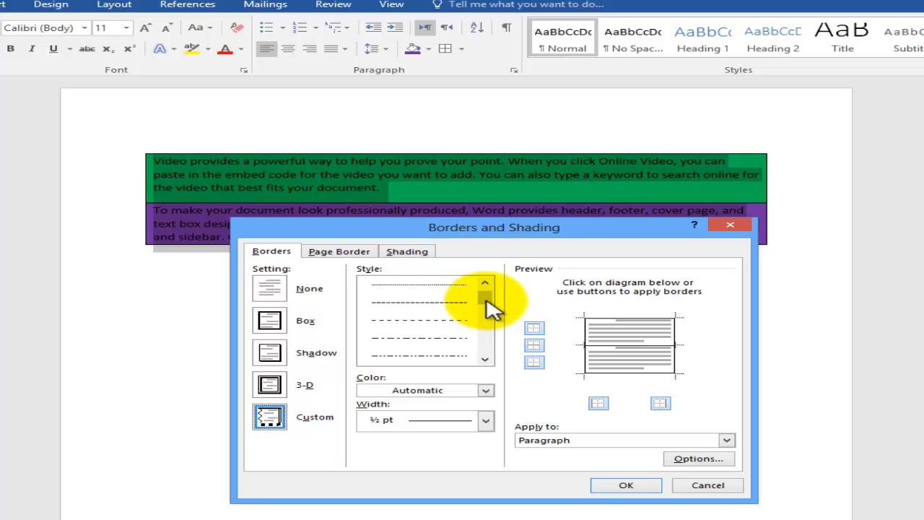
mouse_move(489, 311)
mouse_down()
mouse_move(485, 324)
mouse_move(487, 316)
mouse_up()
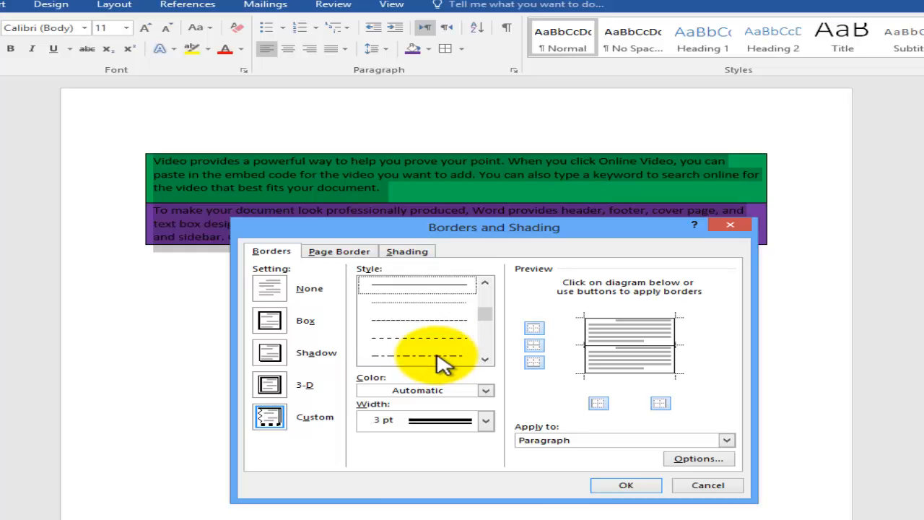
click(437, 356)
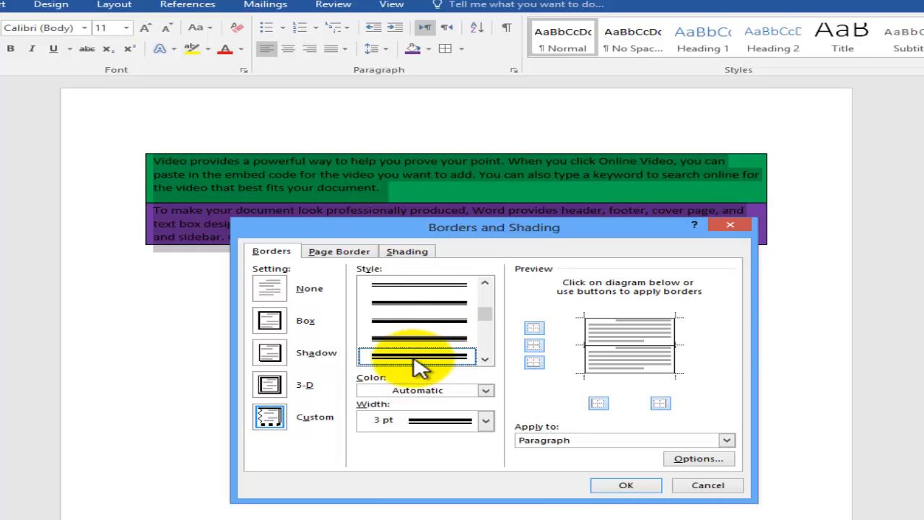
click(273, 323)
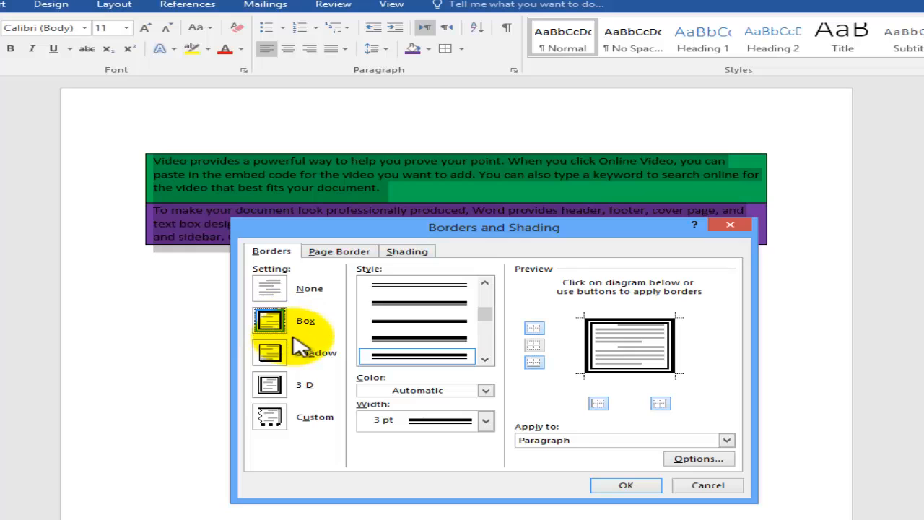
- Color the paragraph box border red, keep its width at 3 pt, and apply it to both paragraphs
click(486, 421)
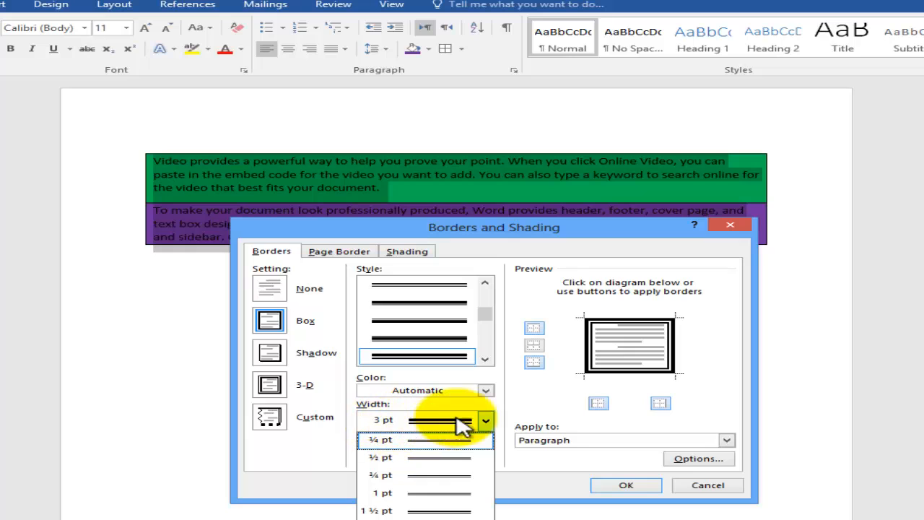
click(486, 422)
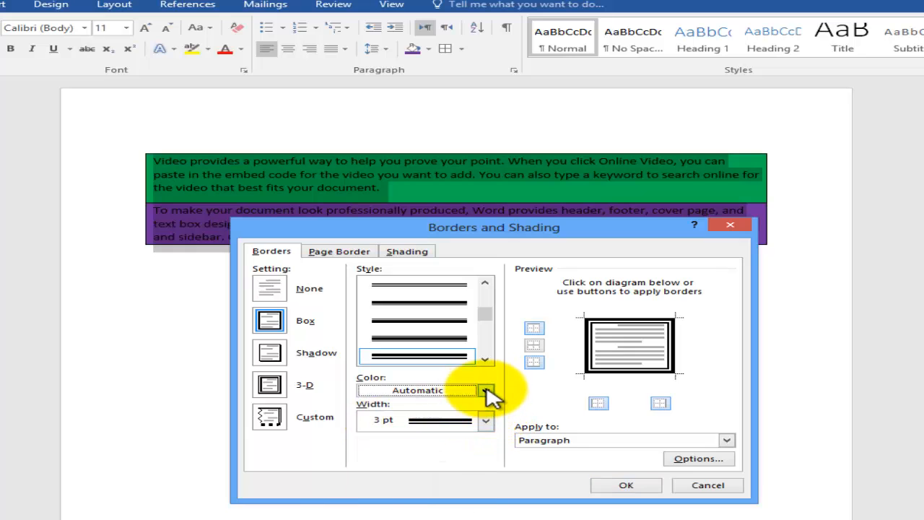
click(486, 391)
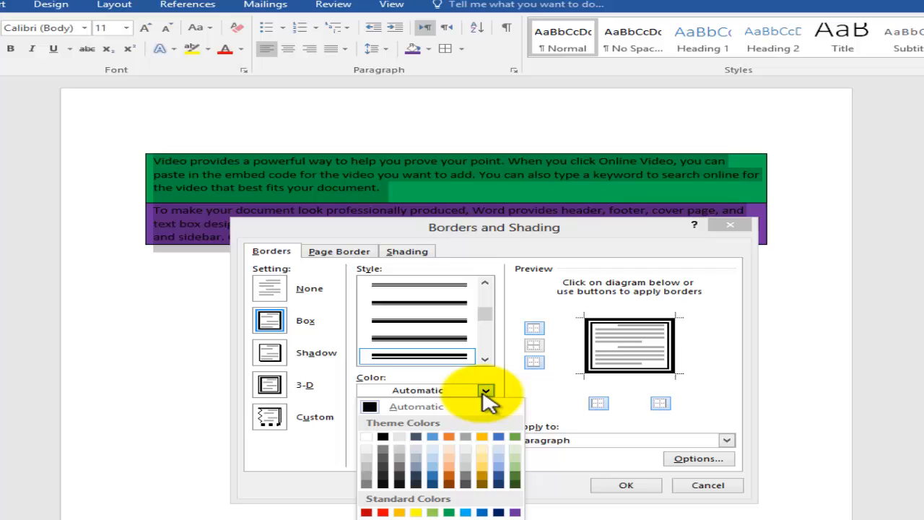
click(383, 511)
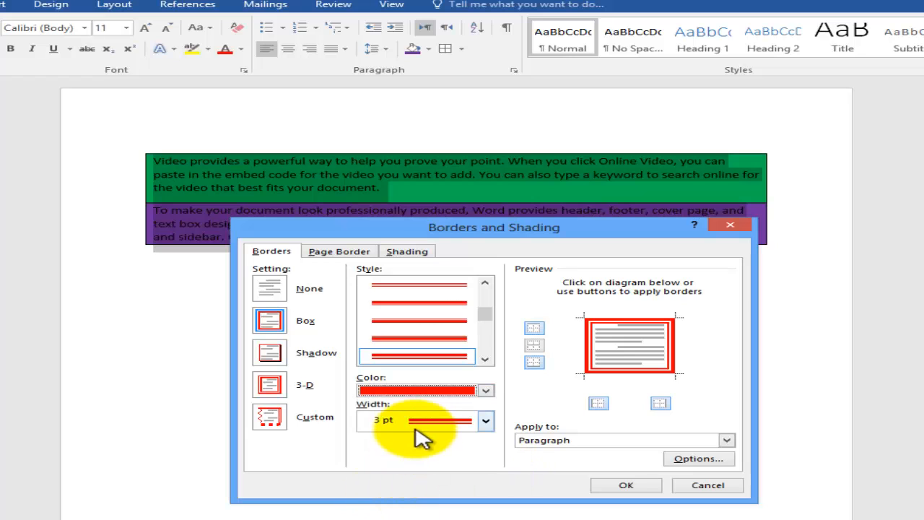
click(615, 485)
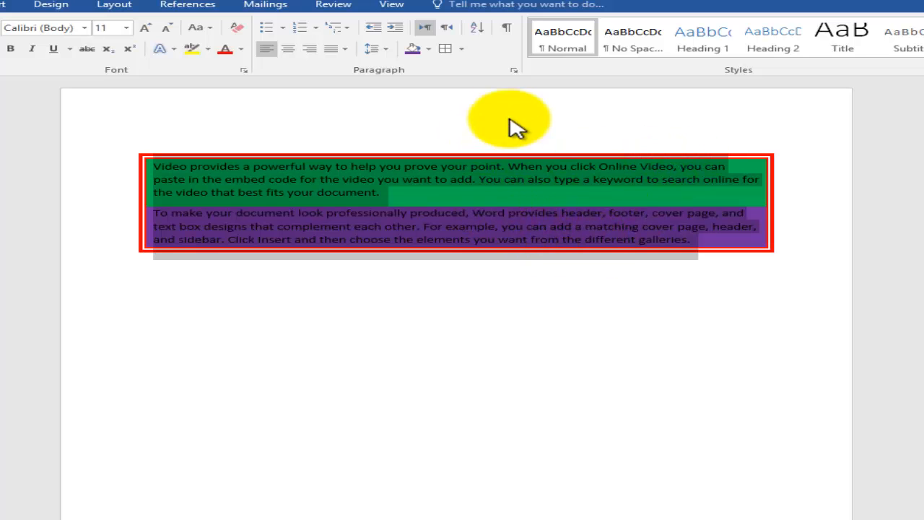
- Set up a page border for the whole document with the triple-line style and the Shadow setting
click(462, 49)
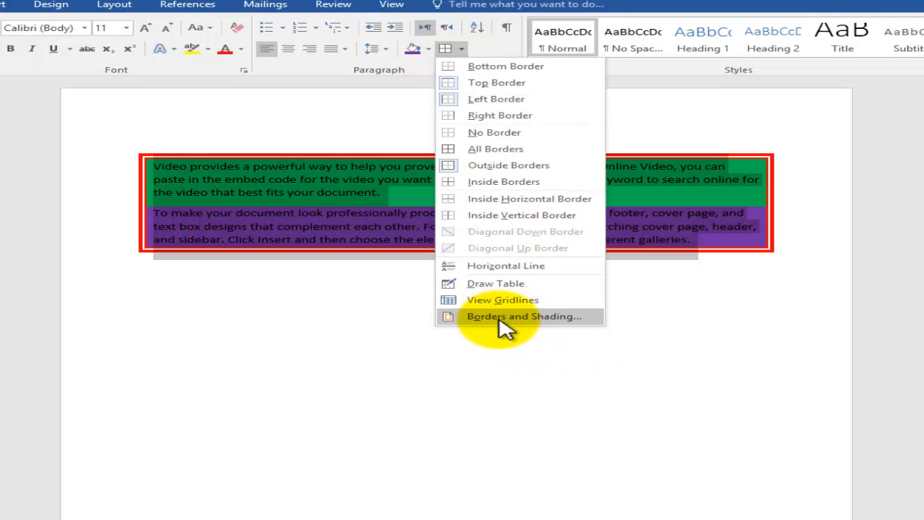
click(503, 317)
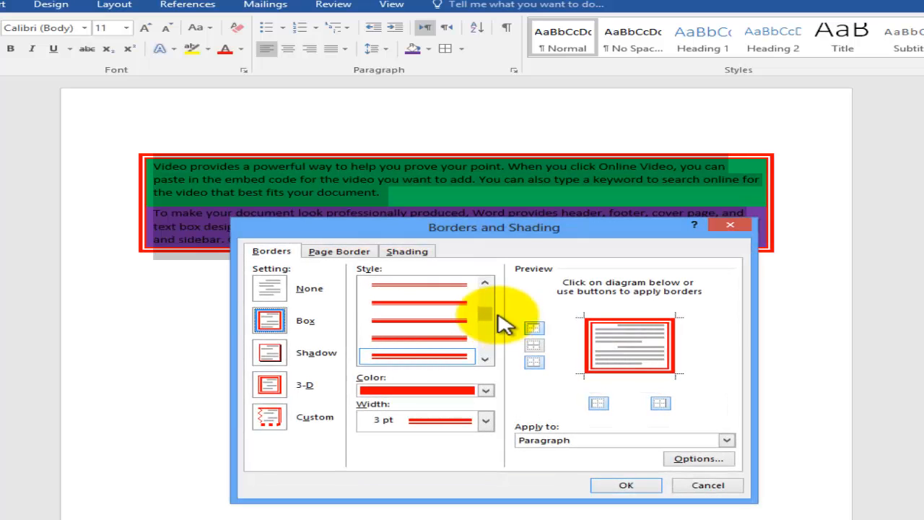
click(345, 254)
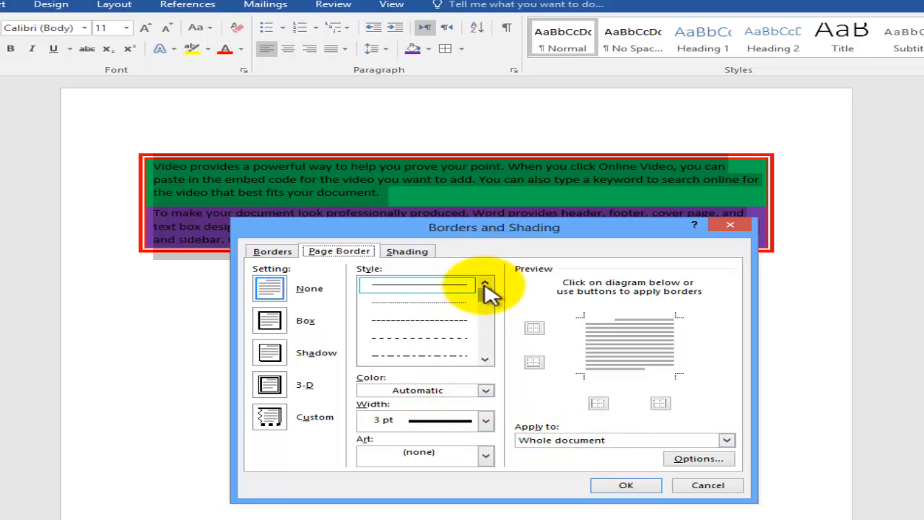
click(485, 358)
click(485, 358)
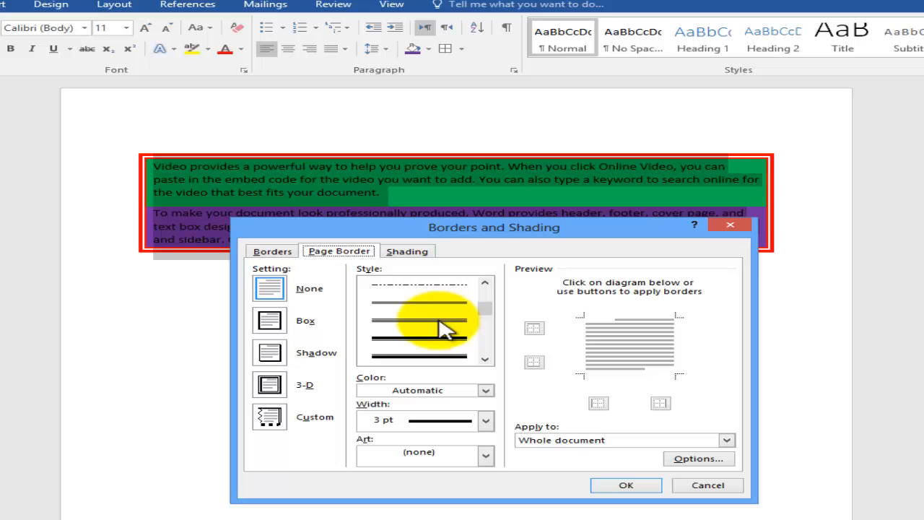
click(442, 329)
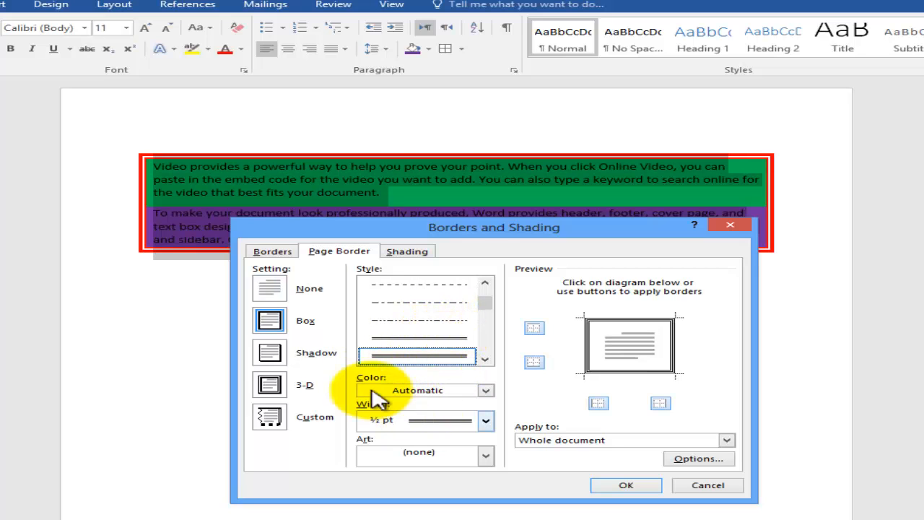
click(271, 353)
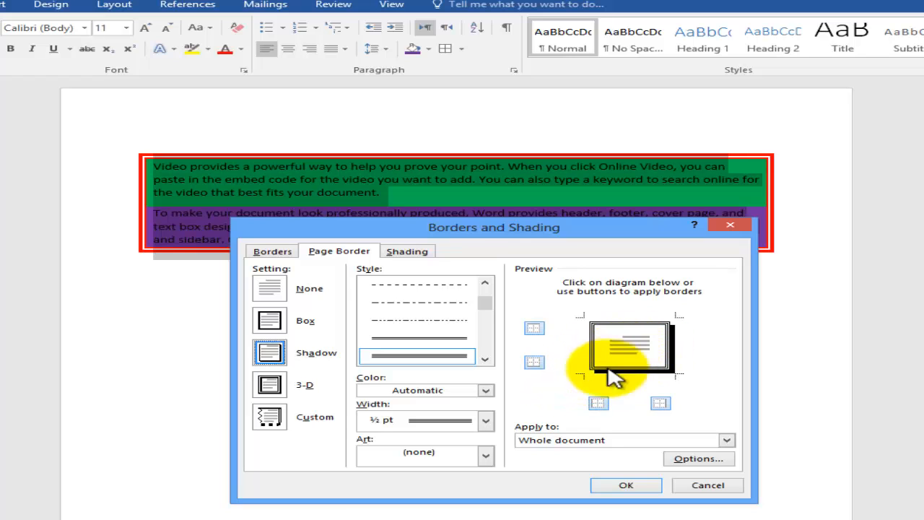
- Set the page border's width to 3 pt and its color to standard purple
click(486, 421)
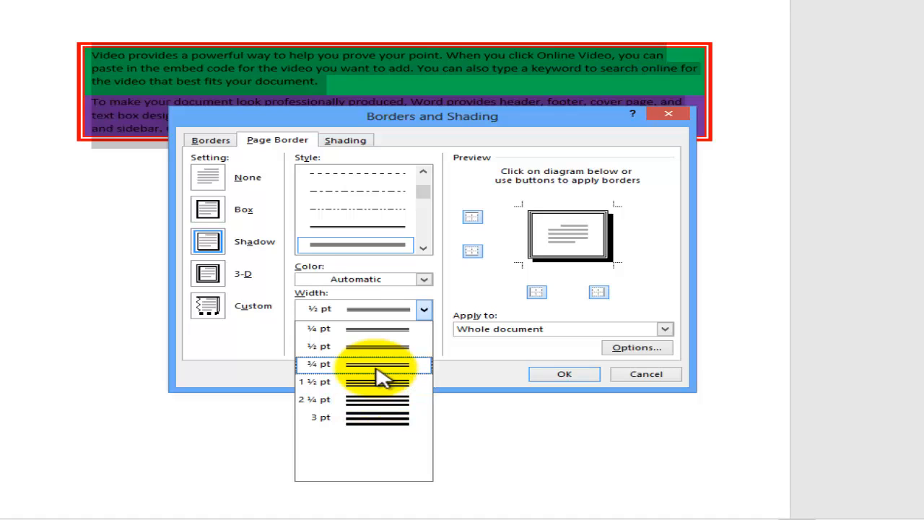
click(382, 419)
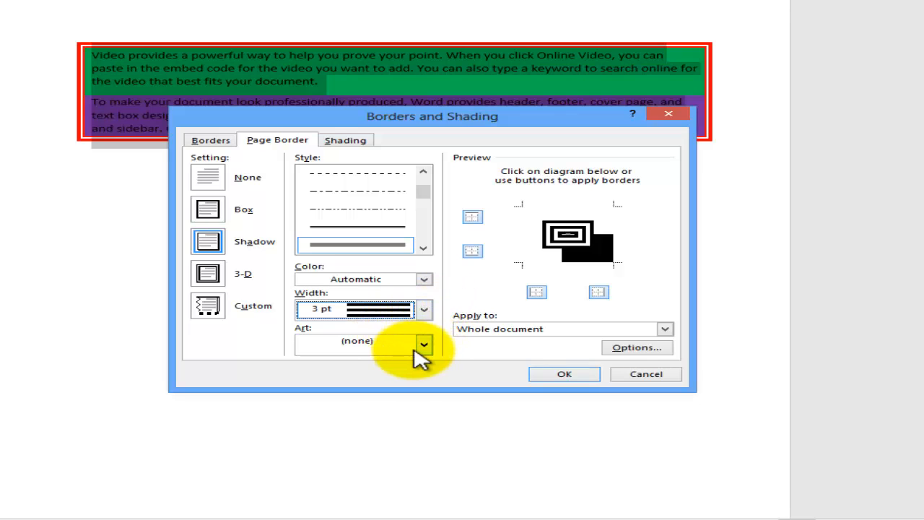
click(423, 280)
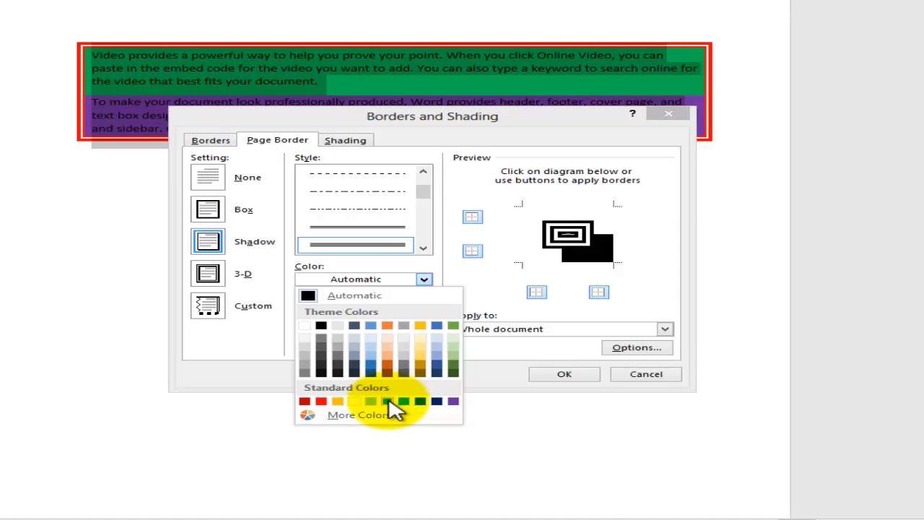
click(452, 401)
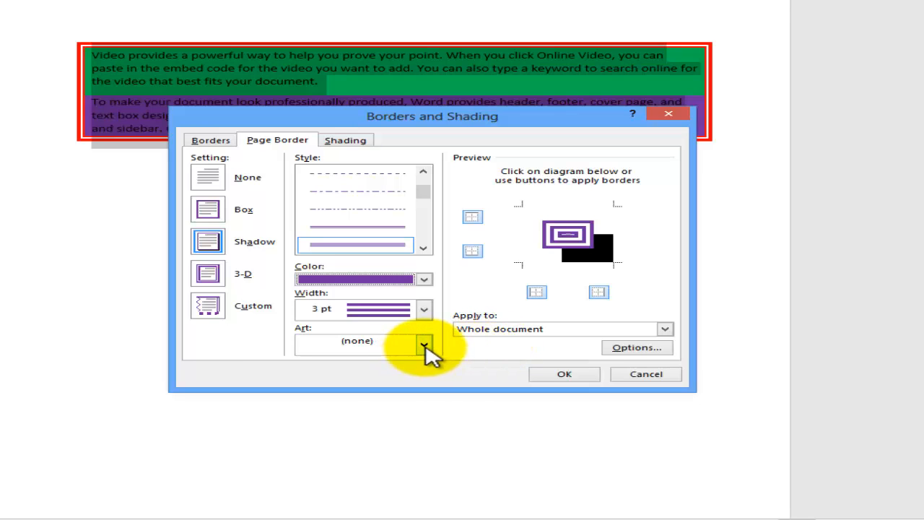
- Examine the art designs offered for the page border without choosing one
click(424, 345)
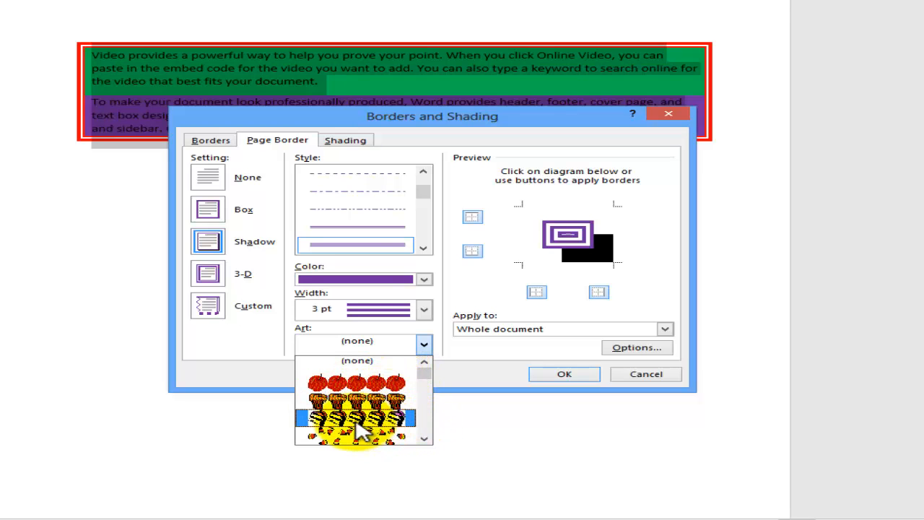
click(424, 438)
click(424, 438)
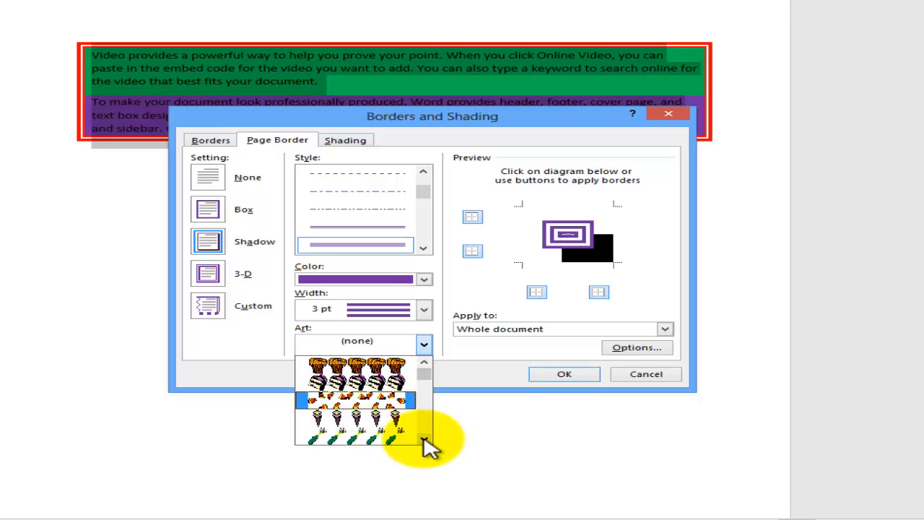
click(425, 439)
click(424, 438)
click(425, 438)
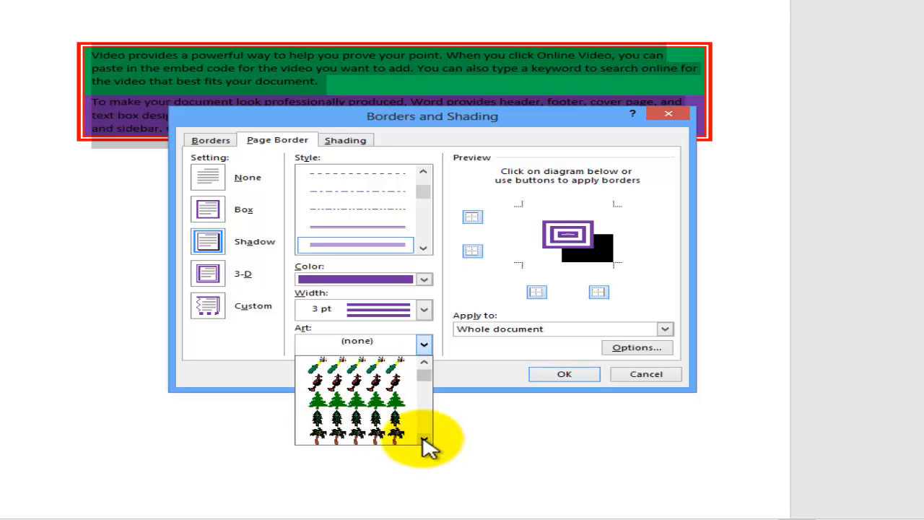
click(425, 438)
click(424, 438)
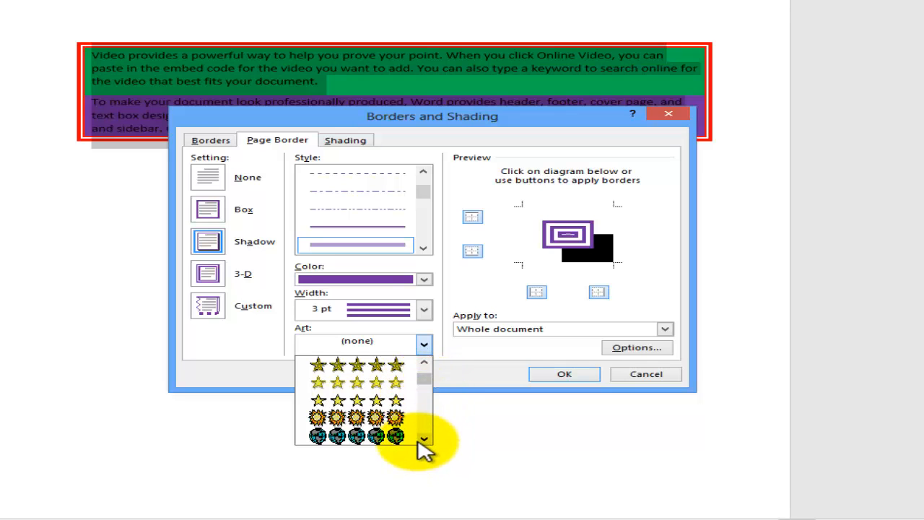
drag(425, 440, 424, 441)
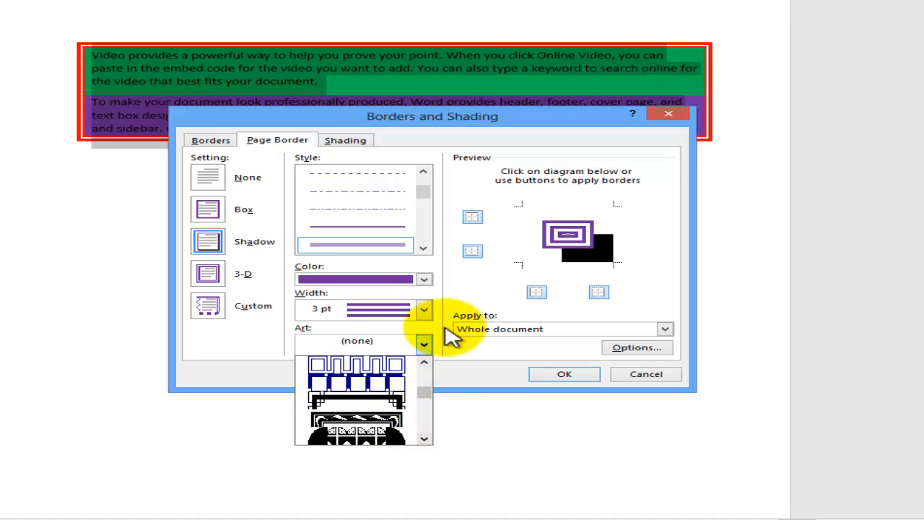
click(424, 345)
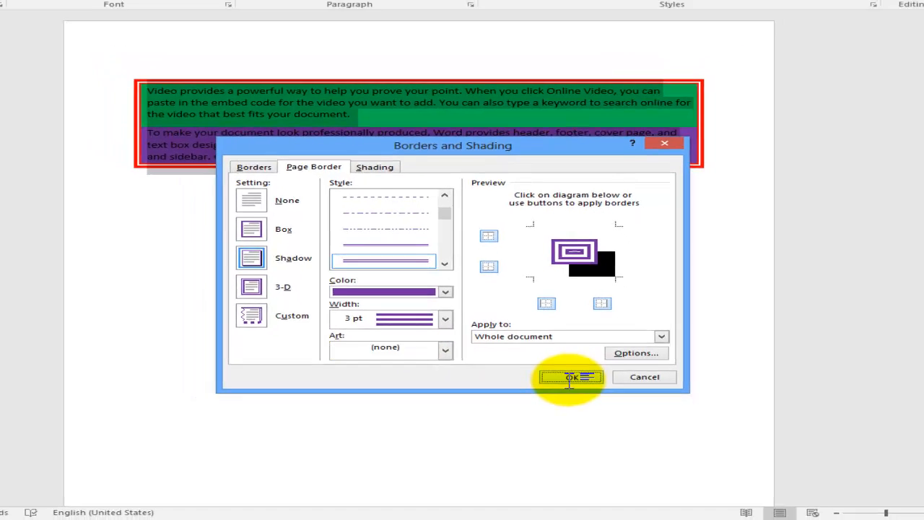
- Apply the purple shadow page border to the whole document and look it over along the page
click(564, 374)
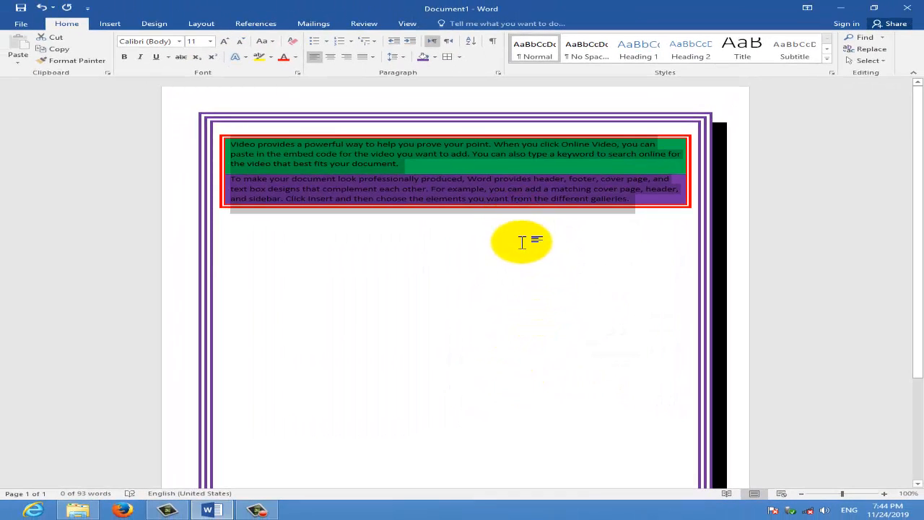
scroll(523, 241, down, 5)
scroll(522, 241, up, 5)
scroll(522, 242, up, 1)
scroll(522, 243, down, 5)
scroll(523, 244, up, 3)
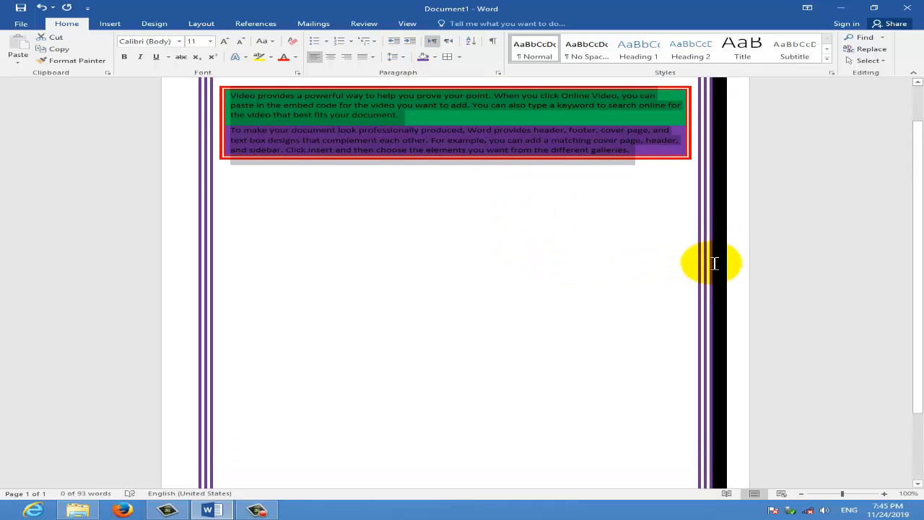
scroll(498, 273, up, 2)
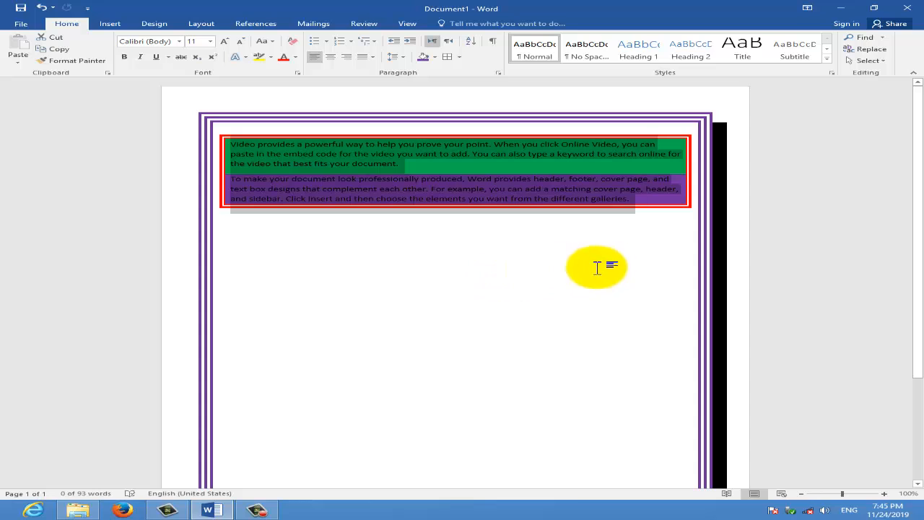